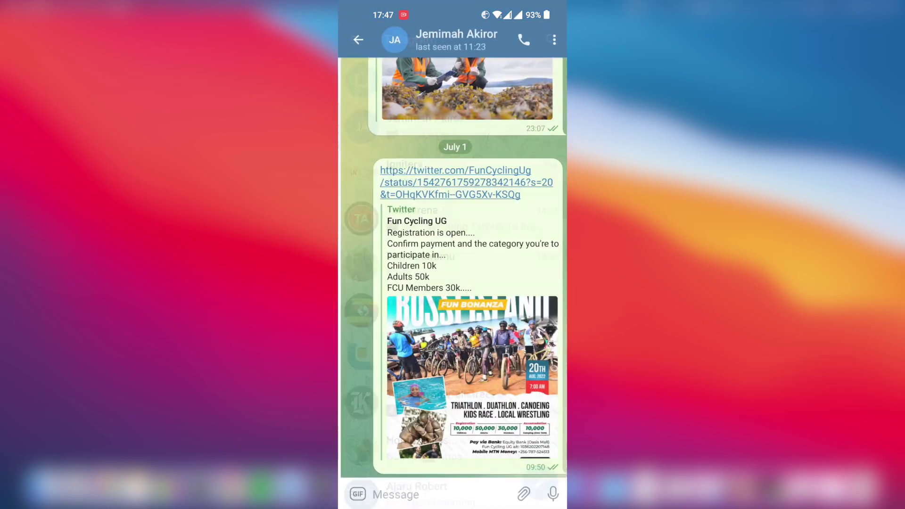
# Send the messages "Hi" and "Are you going for this event" to the open contact and return to the chat list
pyautogui.write('Hi')
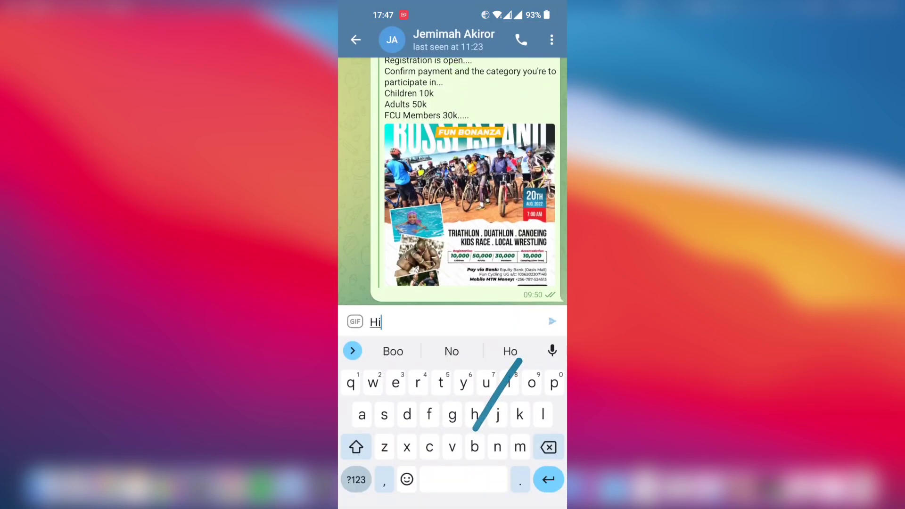
pyautogui.click(552, 321)
pyautogui.write('Are you going for this event')
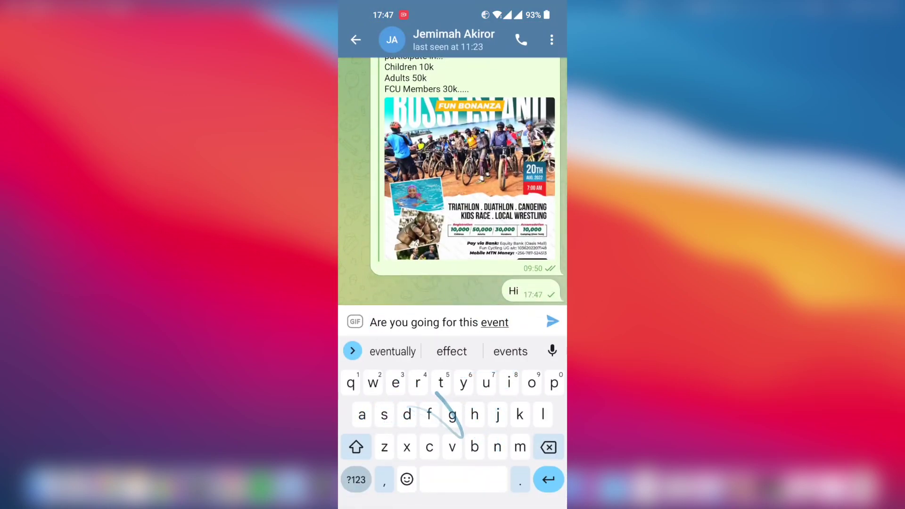
pyautogui.click(552, 322)
pyautogui.click(356, 479)
pyautogui.write('?')
pyautogui.press('BackSpace')
pyautogui.click(355, 40)
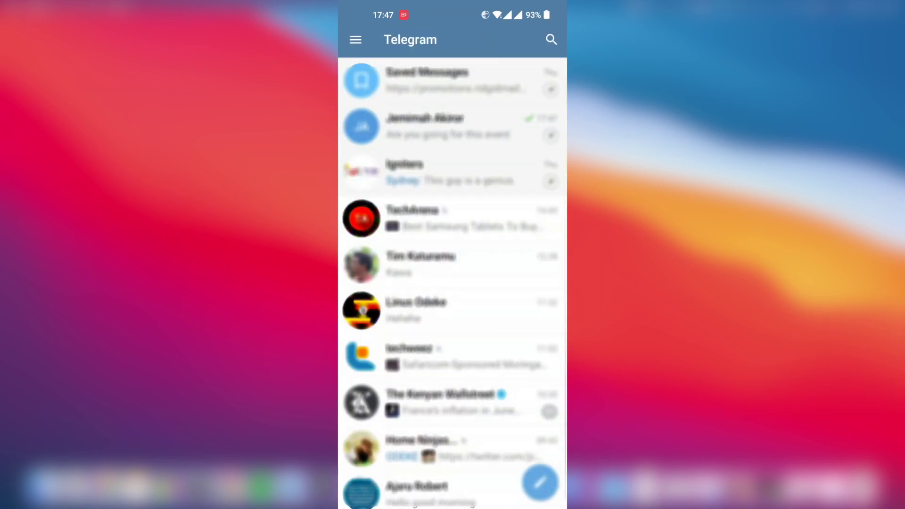
# Place a voice call to the same contact from the calls list, end it, and return to the phone's home screen
pyautogui.click(356, 39)
pyautogui.click(377, 165)
pyautogui.click(546, 114)
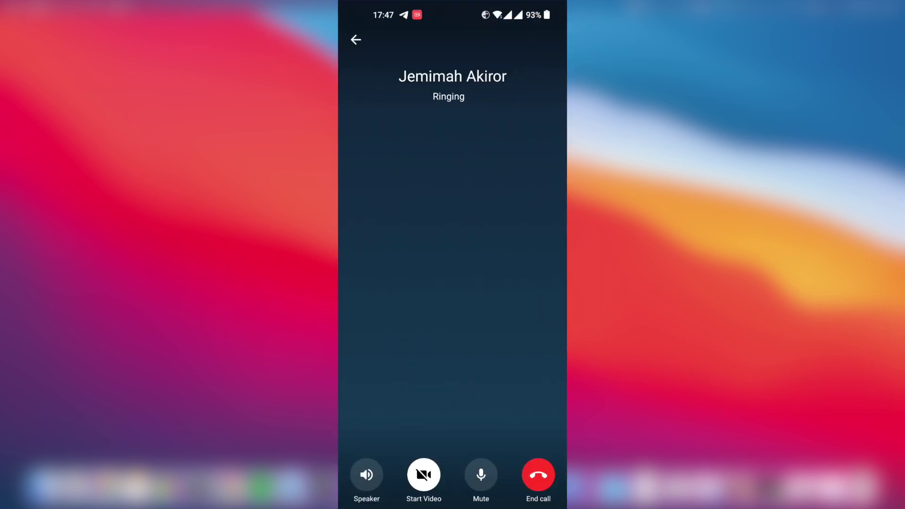
pyautogui.click(538, 475)
pyautogui.click(357, 39)
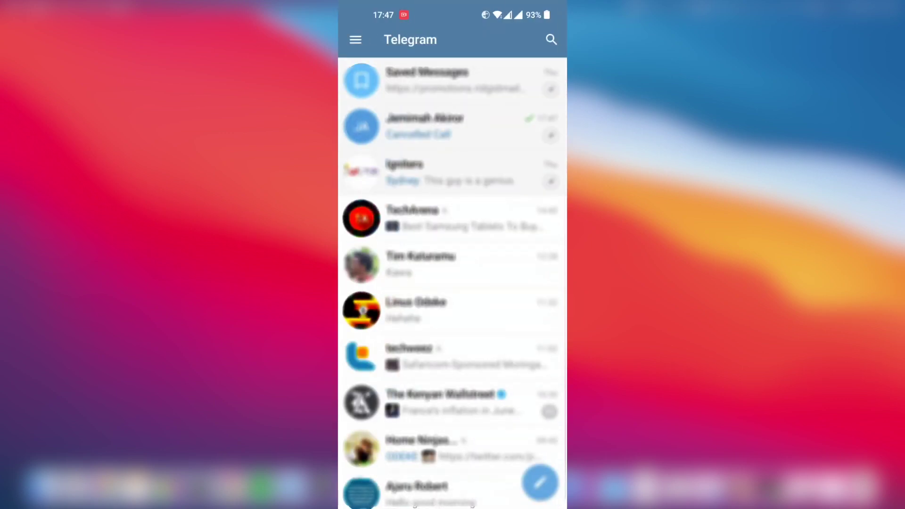
pyautogui.moveTo(452, 507); pyautogui.dragTo(452, 330)
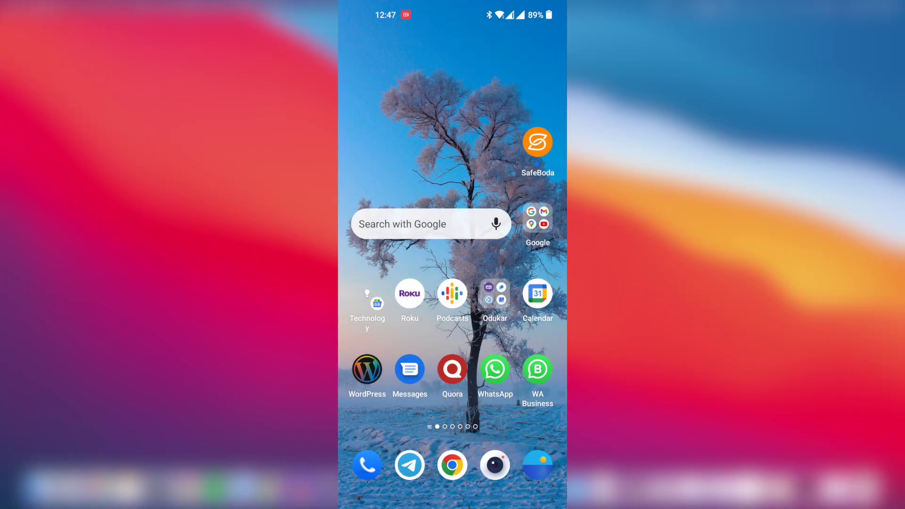
# Switch to Telegram on the phone and send the Telegram Premium screenshot to Saved Messages
pyautogui.click(410, 465)
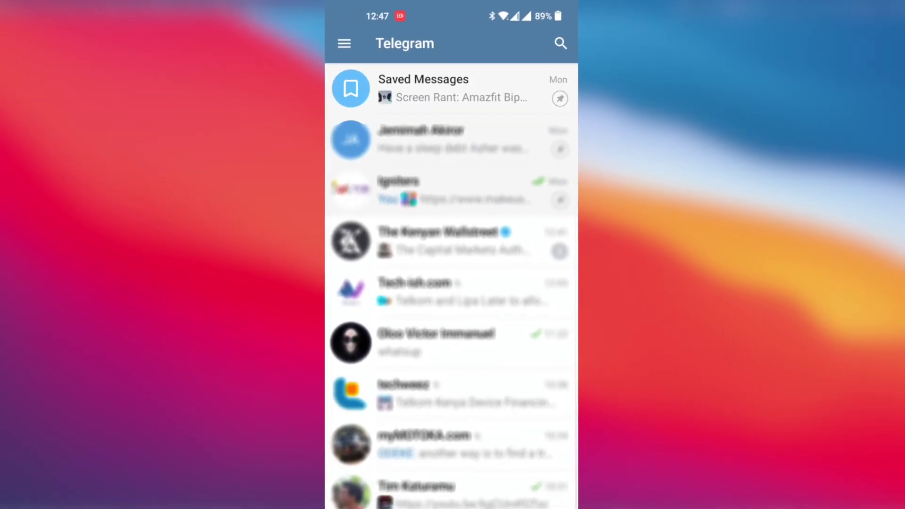
pyautogui.click(391, 155)
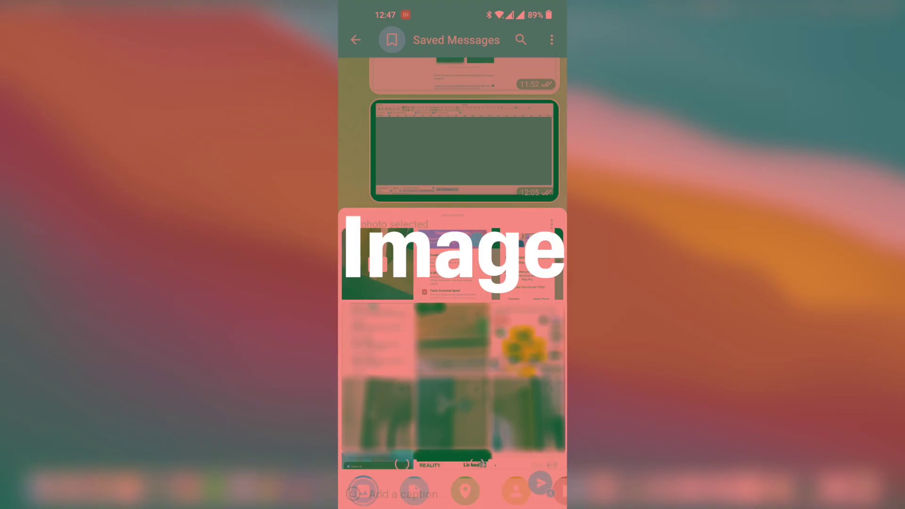
pyautogui.click(448, 26)
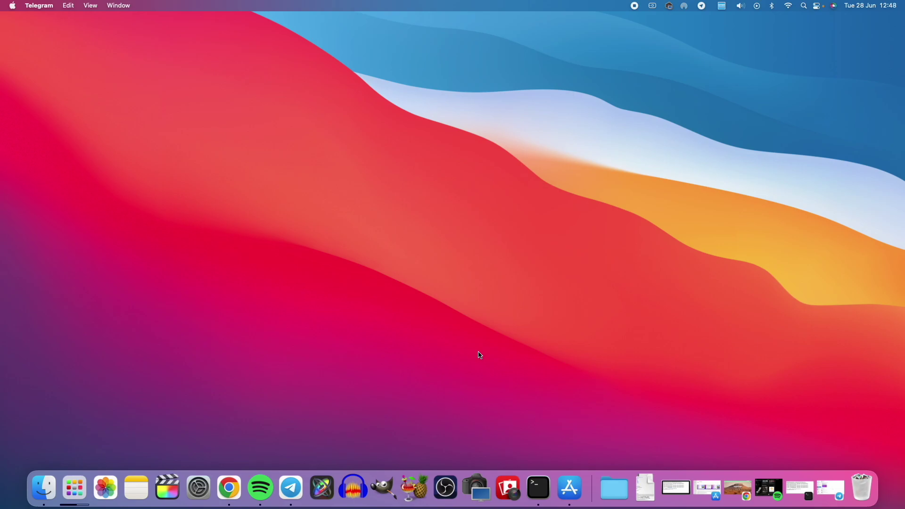
# Switch to Telegram on the Mac, open the Telegram Premium screenshot in Saved Messages, and download it
pyautogui.click(292, 489)
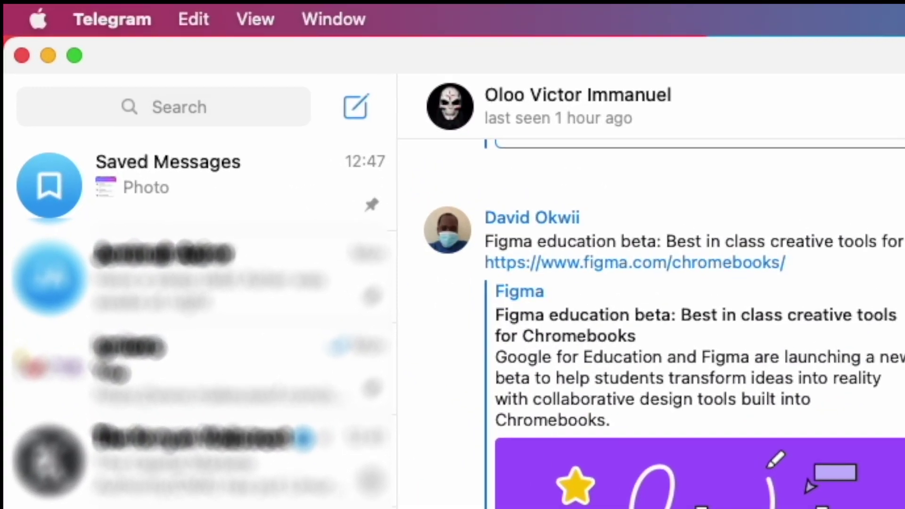
pyautogui.click(242, 189)
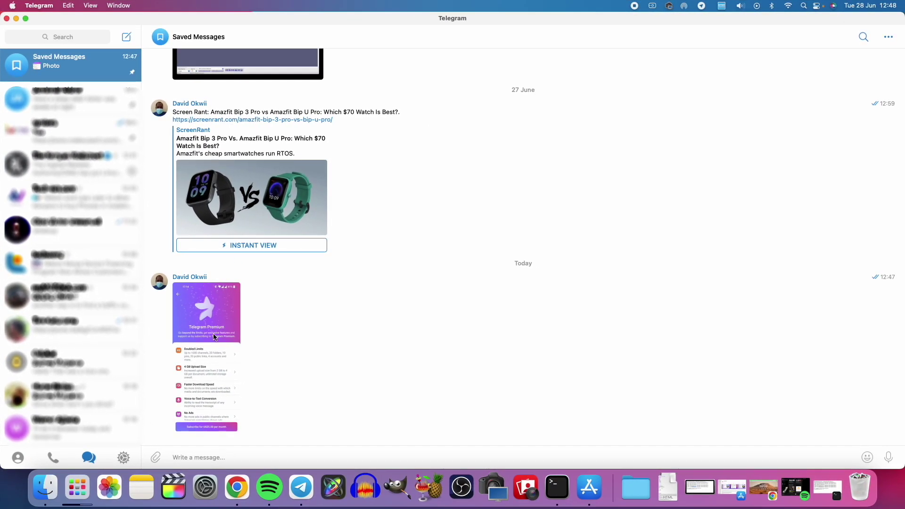
pyautogui.click(212, 372)
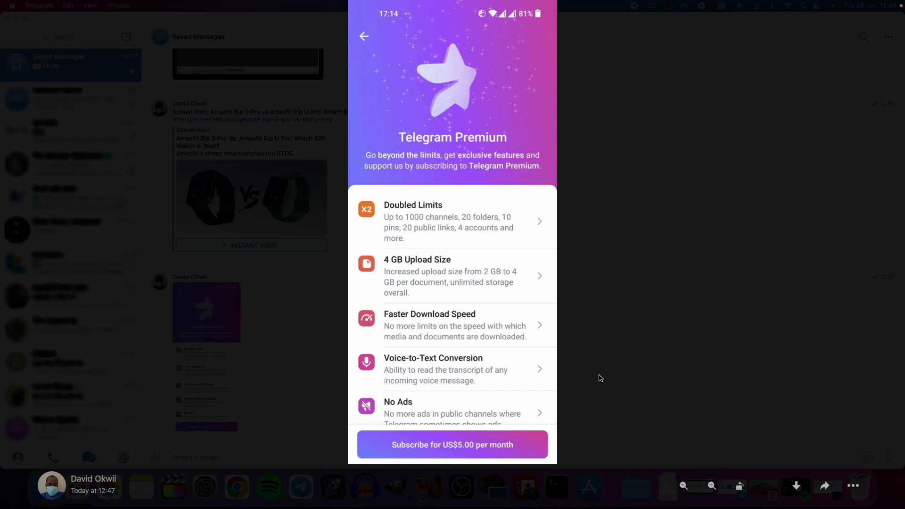
pyautogui.click(797, 487)
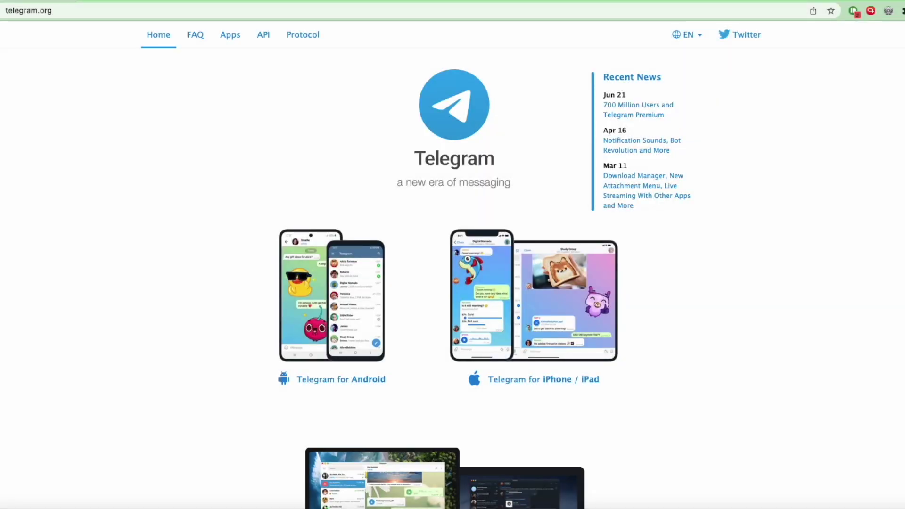
# Examine the download options on telegram.org for the desktop, macOS and Android versions of Telegram
pyautogui.scroll(-4, 453, 278)
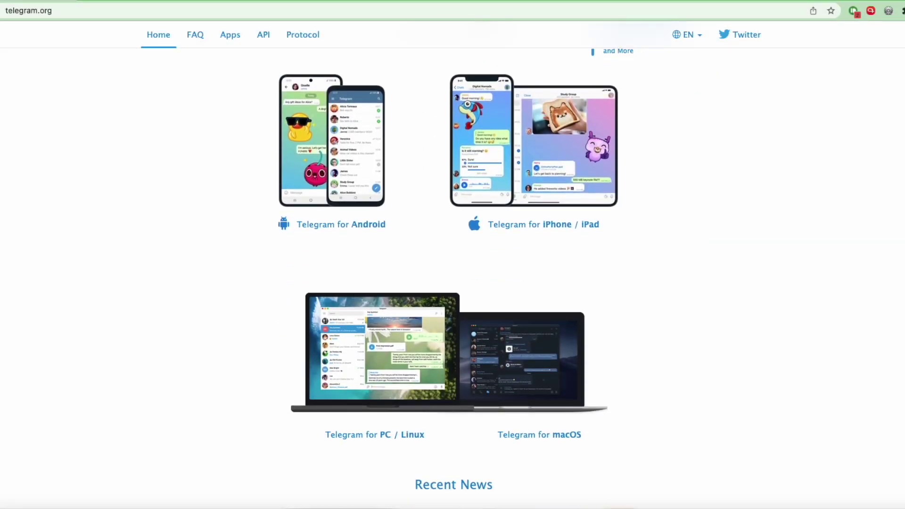
pyautogui.scroll(-1, 453, 278)
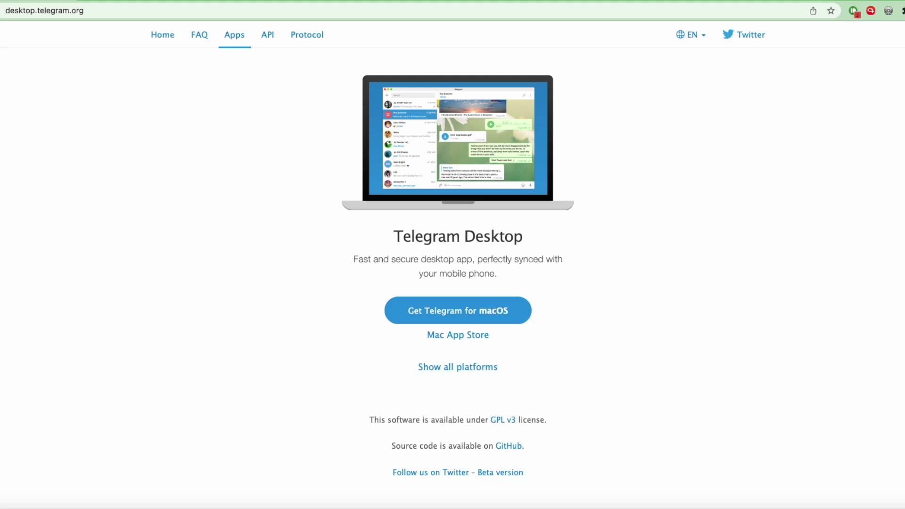
pyautogui.press('super+bracketleft')
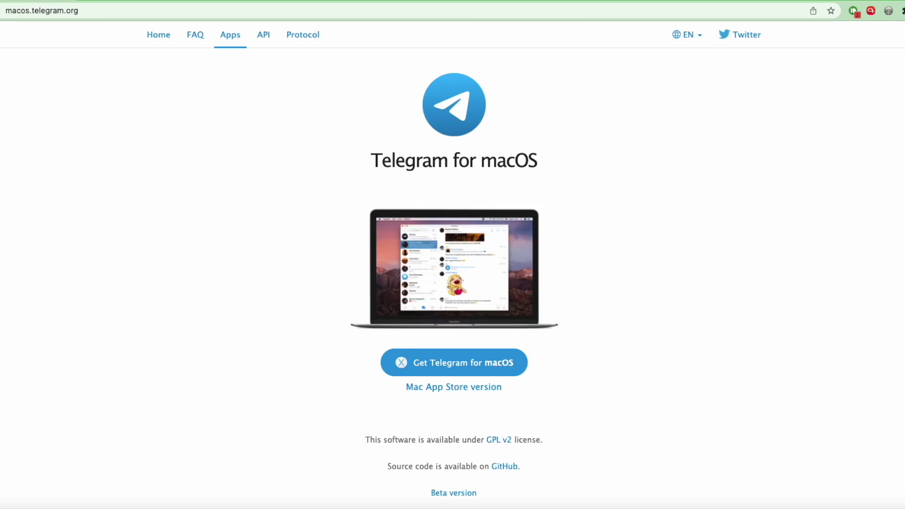
pyautogui.press('super+bracketleft')
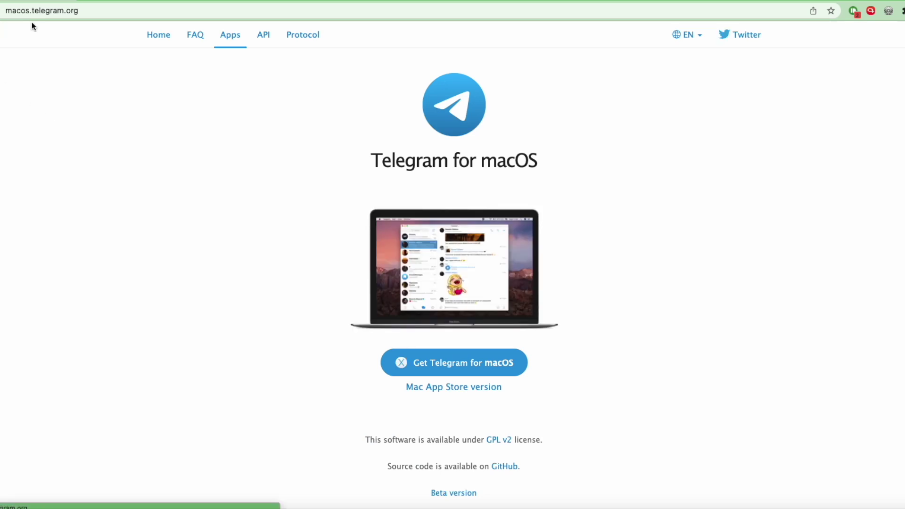
pyautogui.click(325, 227)
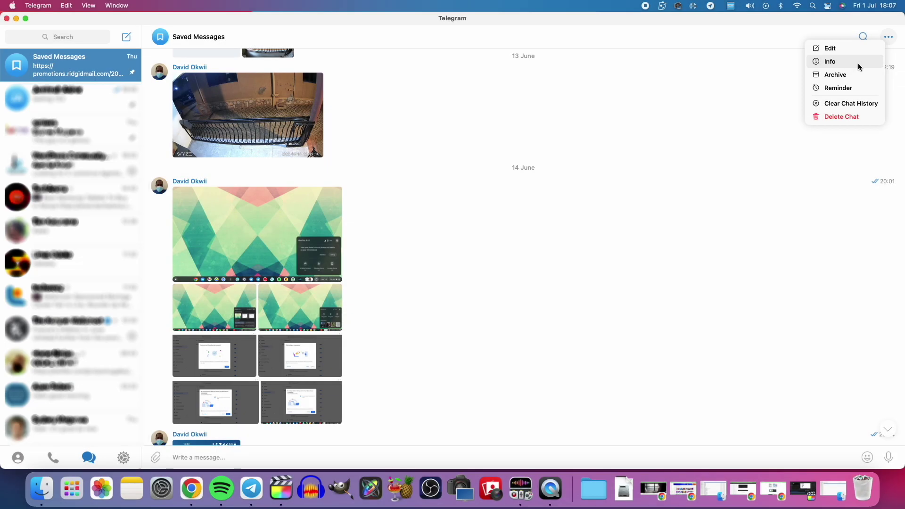
# Open the Saved Messages info and browse its shared files, links, music, voice messages and GIFs
pyautogui.click(856, 64)
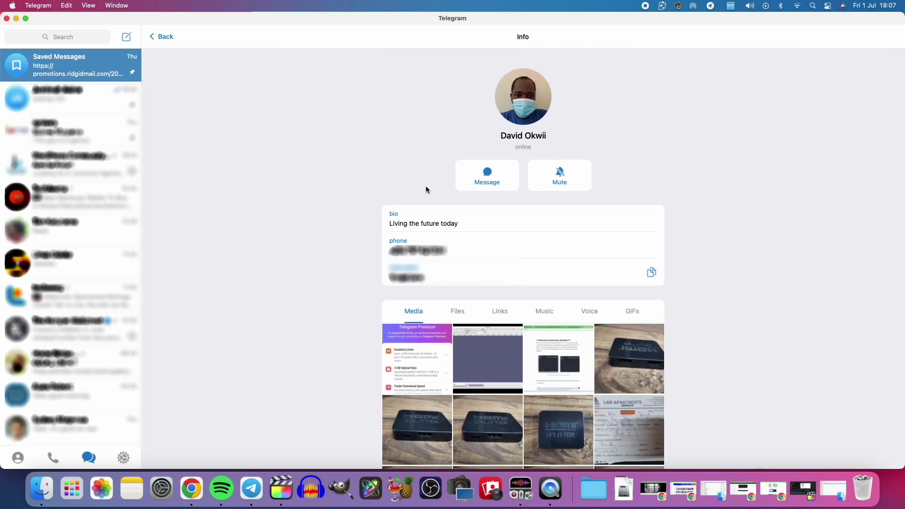
pyautogui.click(460, 312)
pyautogui.click(500, 74)
pyautogui.click(547, 74)
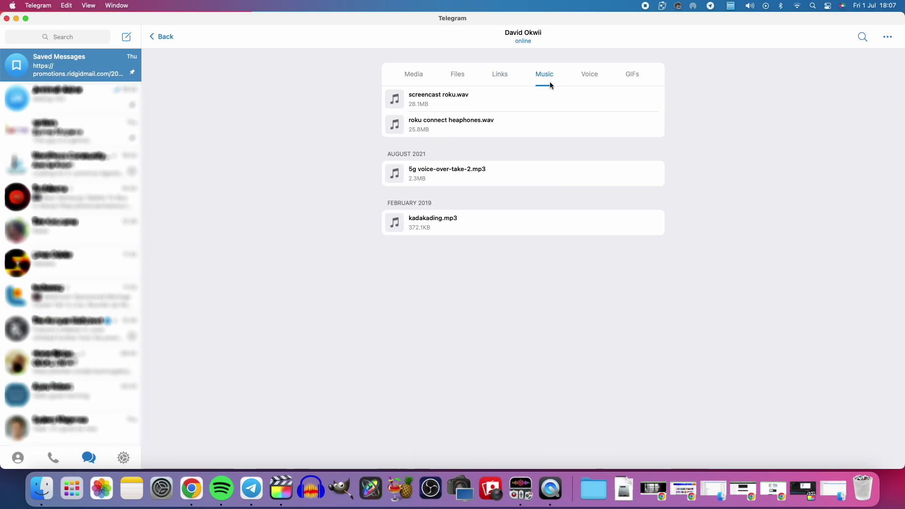
pyautogui.click(590, 74)
pyautogui.click(630, 77)
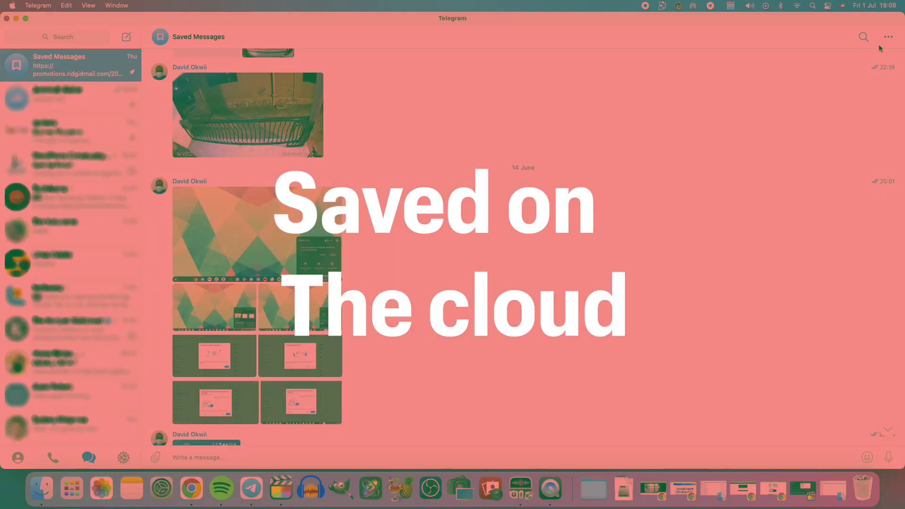
# Bring up the confirmations for clearing the history and deleting the chat of Saved Messages, cancelling both
pyautogui.click(888, 38)
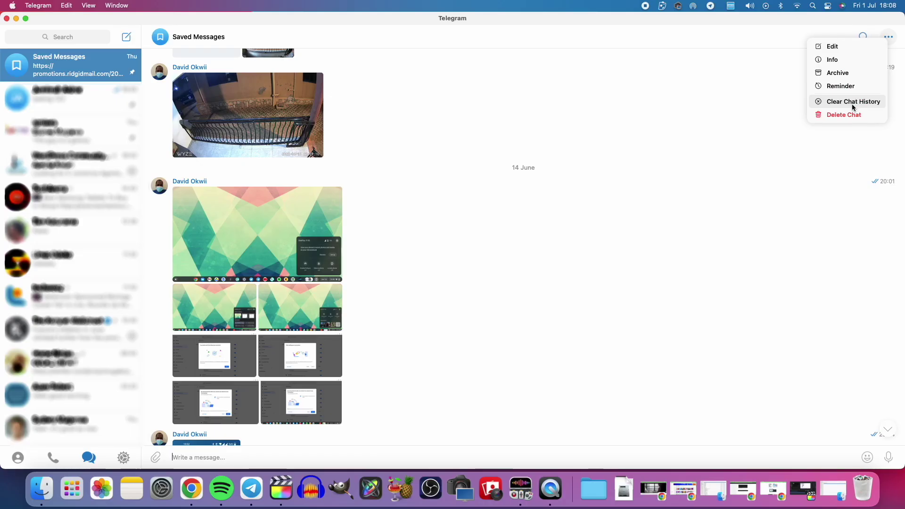
pyautogui.click(854, 102)
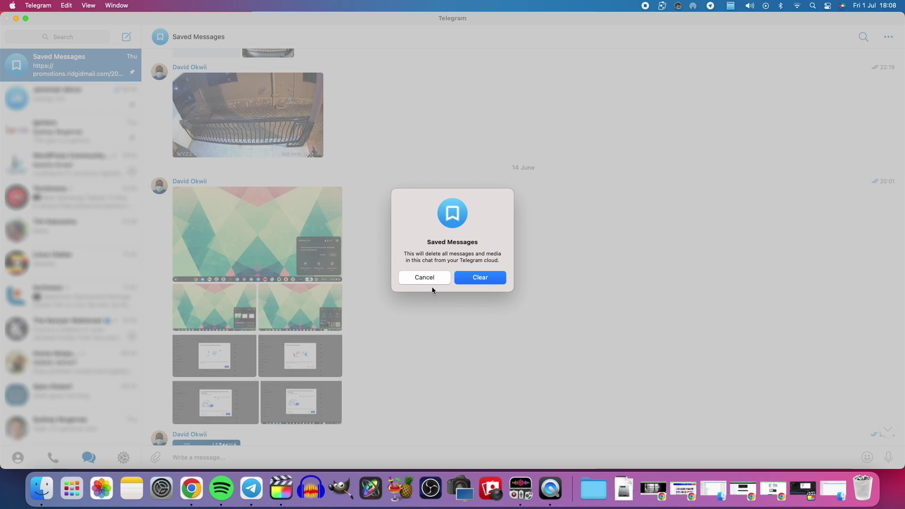
pyautogui.click(434, 278)
pyautogui.click(889, 36)
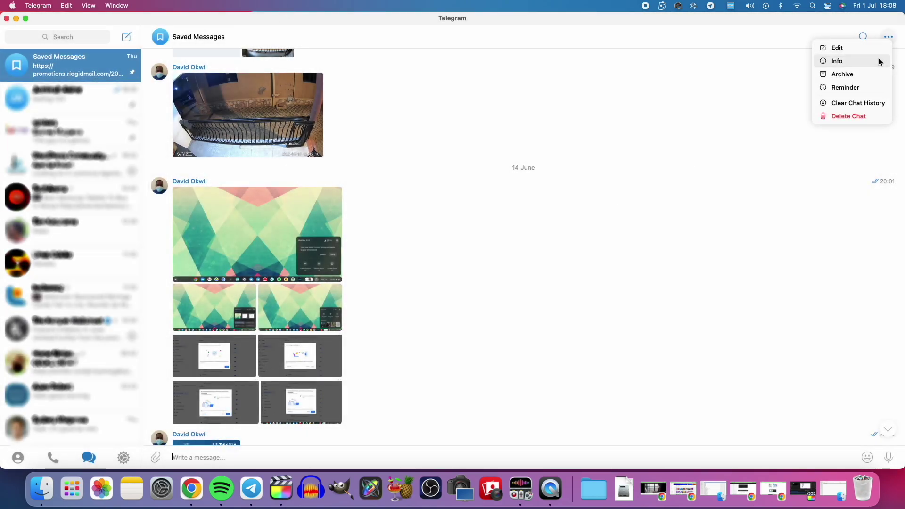
pyautogui.click(851, 117)
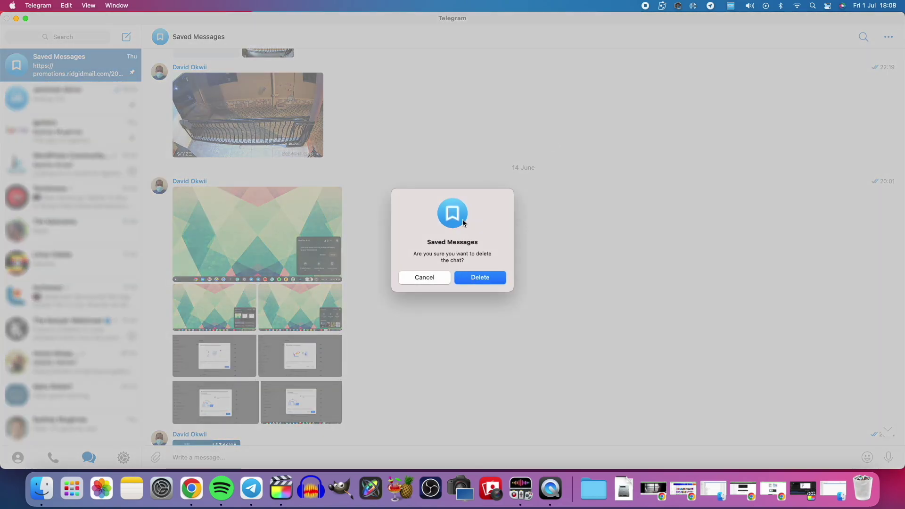
pyautogui.click(433, 280)
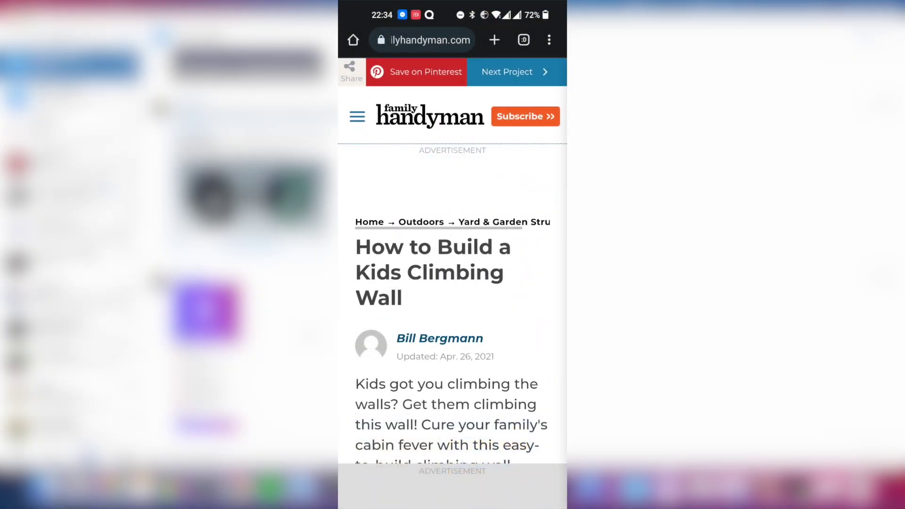
# Share the "How to Build a Kids Climbing Wall" page to Telegram's Saved Messages and open Telegram on the Mac
pyautogui.click(549, 39)
pyautogui.click(431, 267)
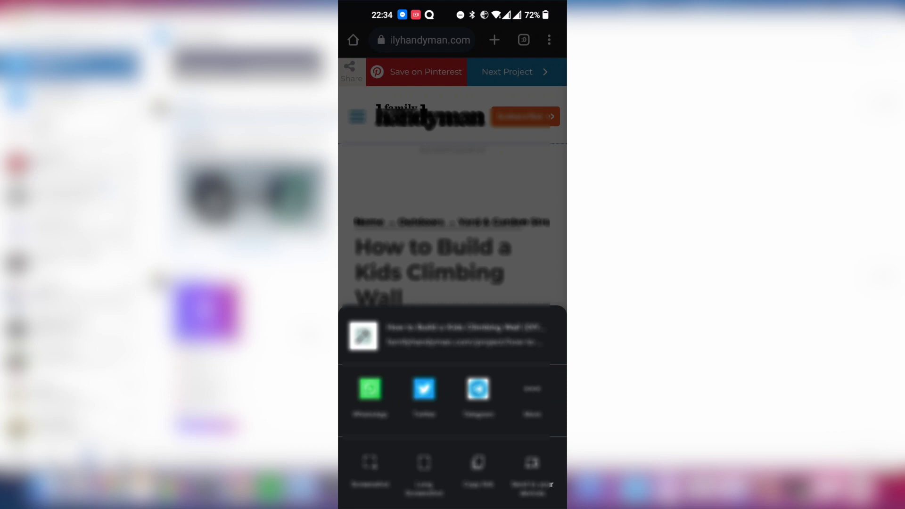
pyautogui.click(478, 389)
pyautogui.click(431, 80)
pyautogui.click(541, 481)
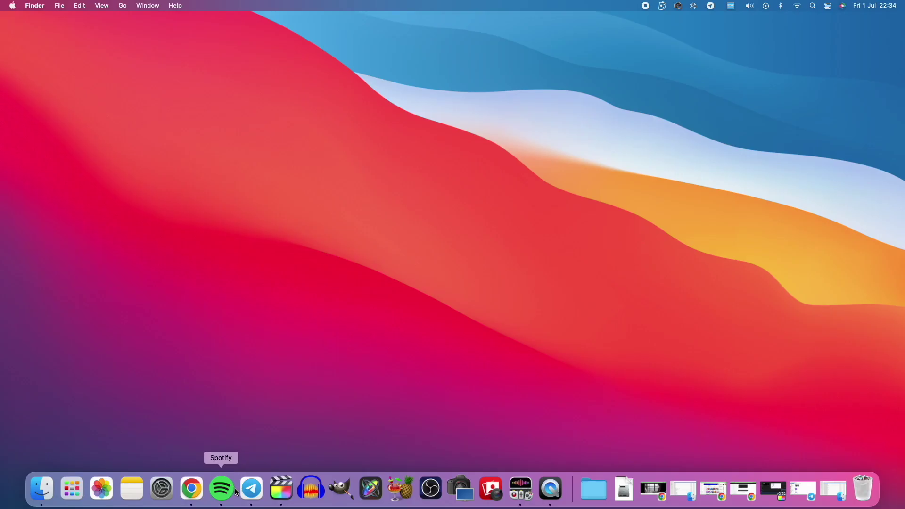
pyautogui.click(263, 475)
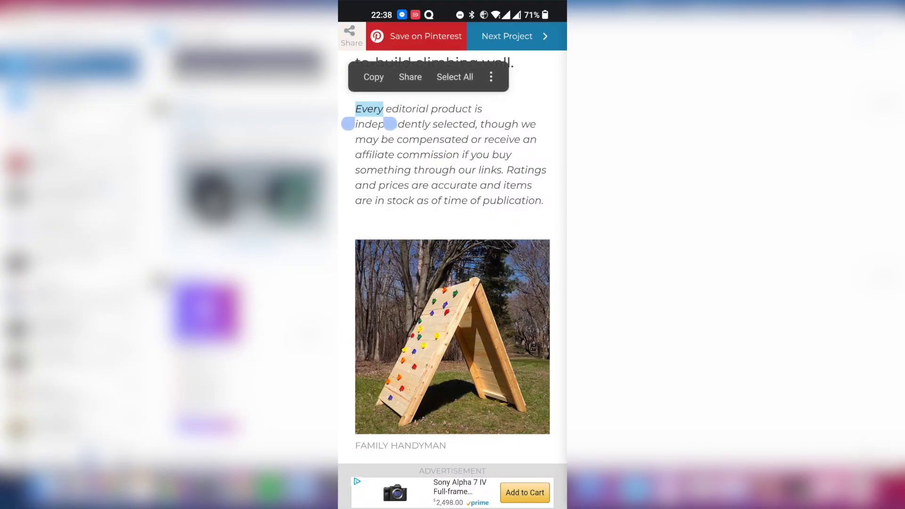
# Copy the article's "Every editorial product is independently selected" paragraph and send it as a message in Saved Messages
pyautogui.moveTo(389, 123); pyautogui.dragTo(550, 212)
pyautogui.press('super+c')
pyautogui.click(366, 77)
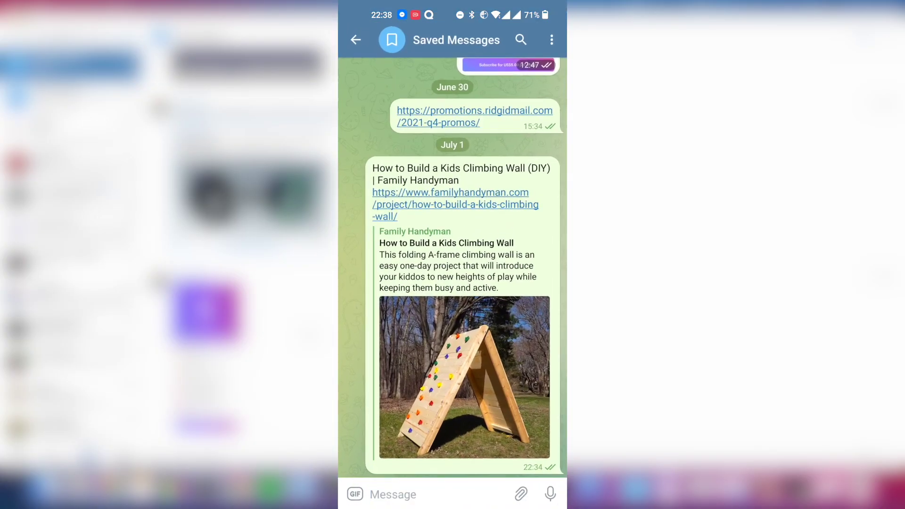
pyautogui.click(394, 493)
pyautogui.click(457, 350)
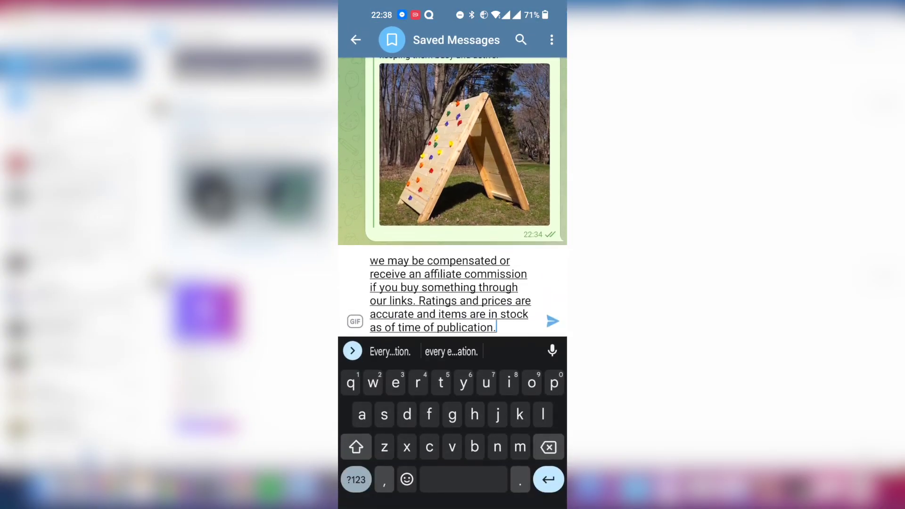
pyautogui.click(553, 321)
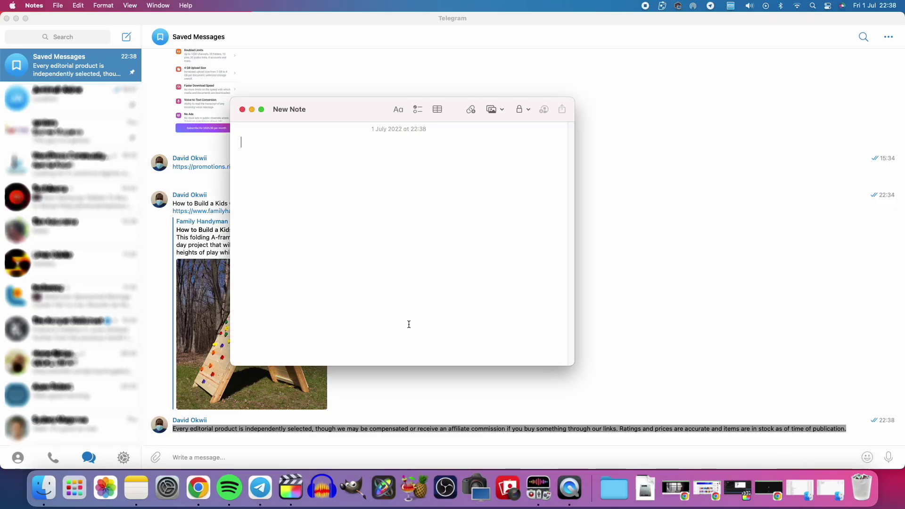
# Paste the copied editorial paragraph into the new note in Notes on the Mac
pyautogui.press('super+v')
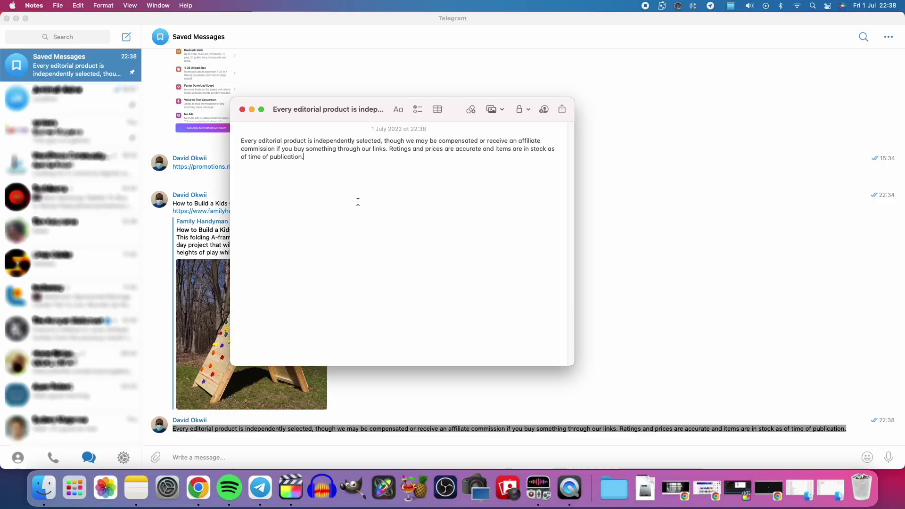